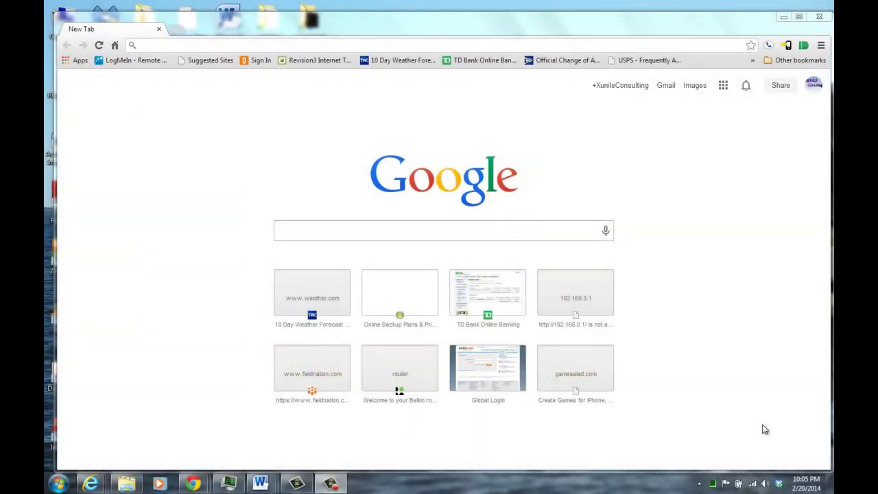
# Step: Click into the Google search box on Chrome's new tab page
pyautogui.click(363, 232)
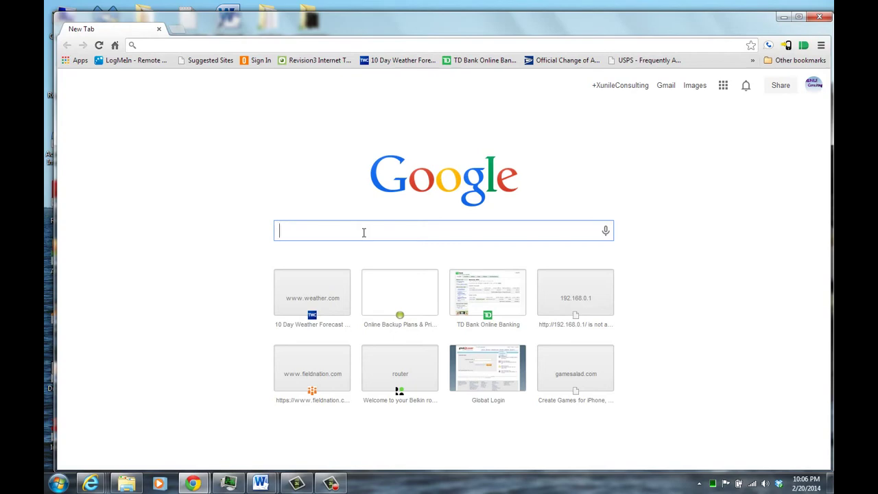
# Step: Search for 'openoffice' and start downloading the OpenOffice 4.0.1 Windows installer from the official site
pyautogui.write('o')
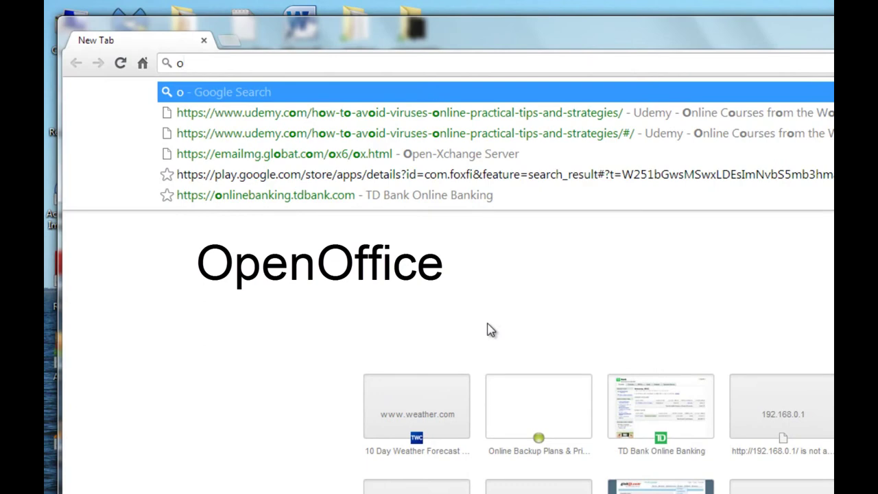
pyautogui.write('peno')
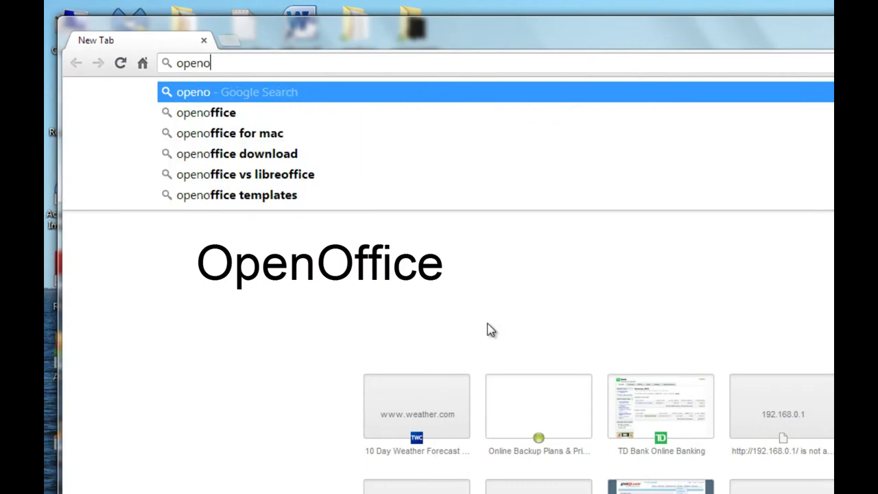
pyautogui.write('ffice')
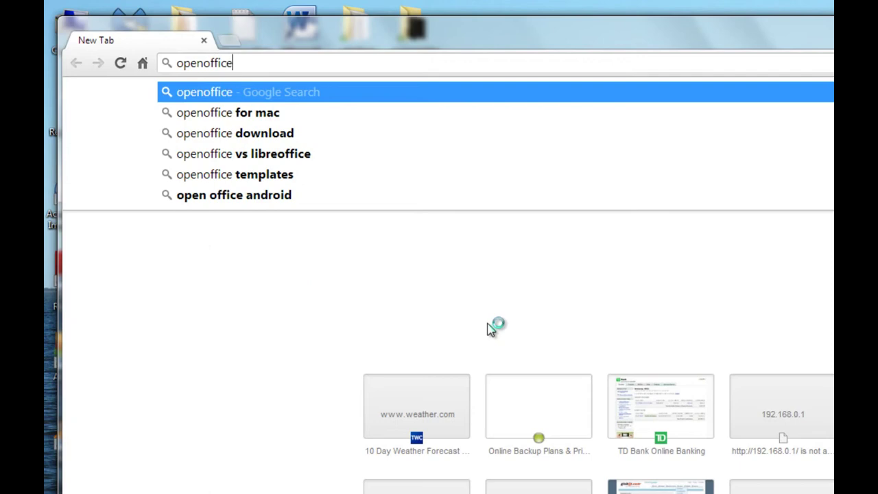
pyautogui.press('Return')
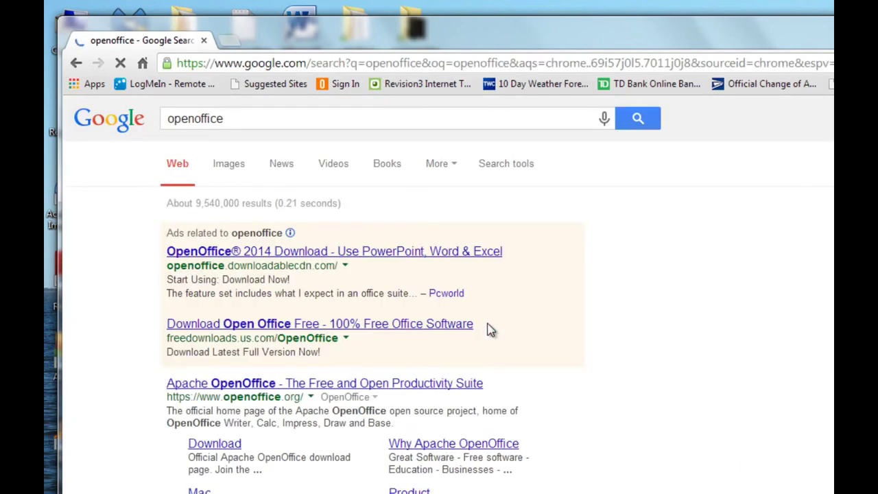
pyautogui.click(220, 446)
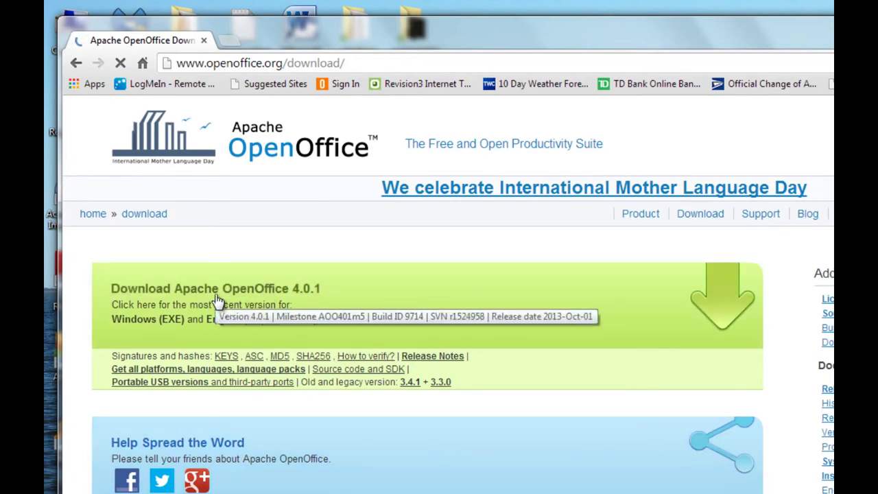
pyautogui.click(463, 300)
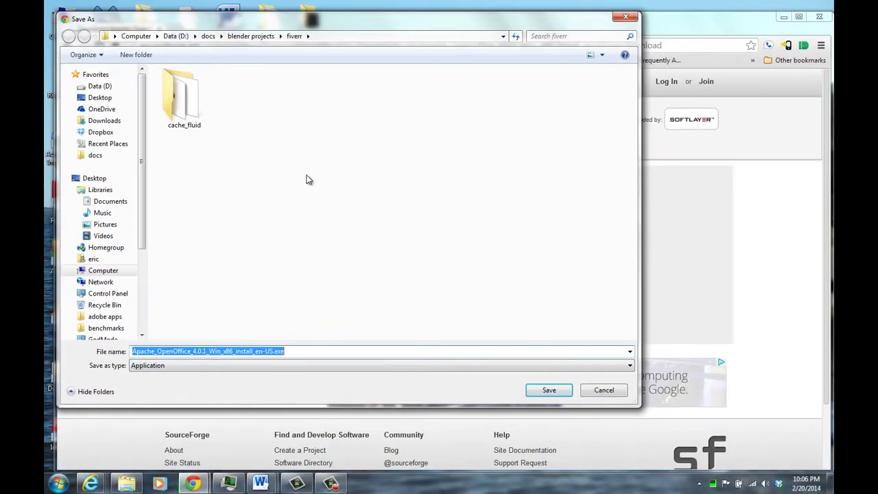
# Step: Save Apache_OpenOffice_4.0.1_Win_x86_install_en-US.exe into the Downloads folder
pyautogui.click(105, 122)
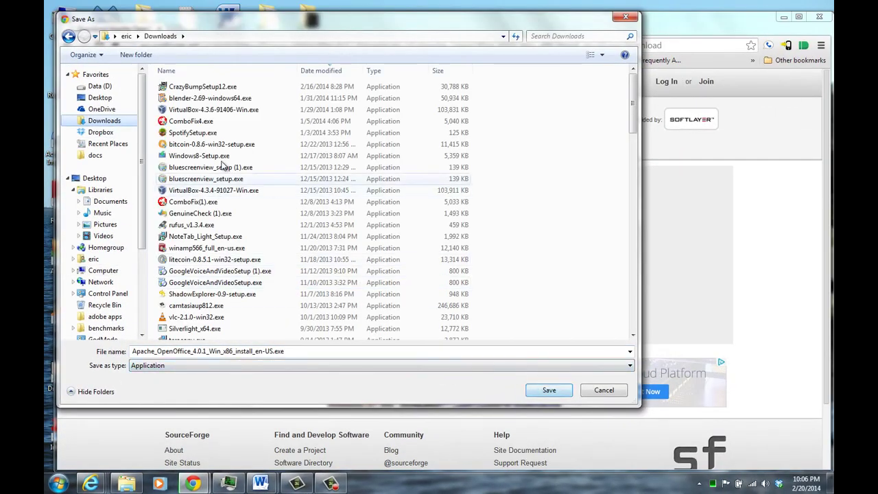
pyautogui.click(548, 390)
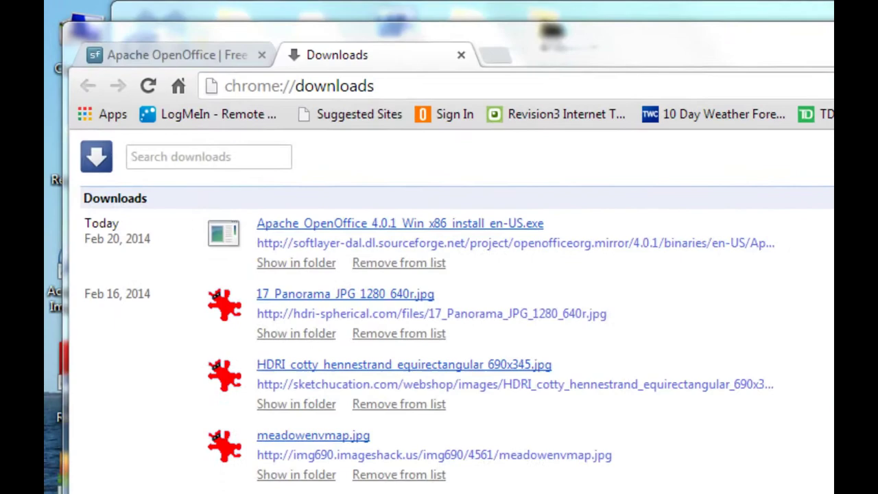
# Step: Close the downloads page and browse via Computer to the Downloads folder in Explorer
pyautogui.click(459, 55)
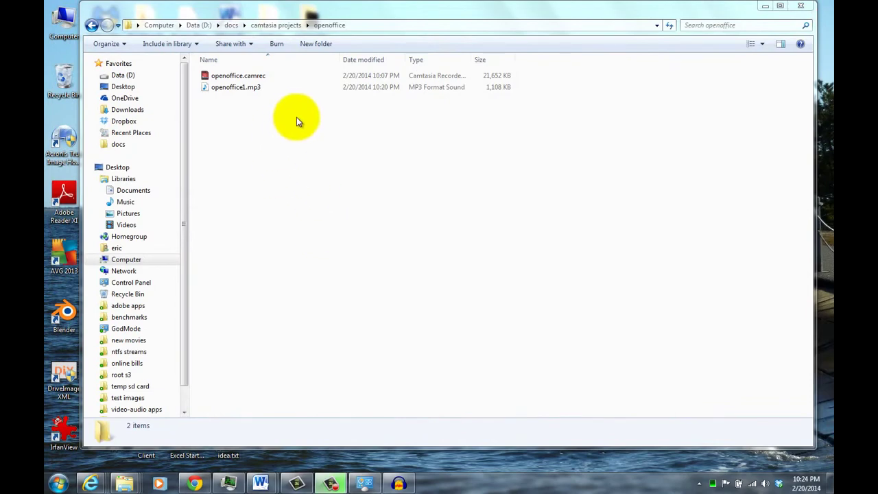
pyautogui.click(763, 5)
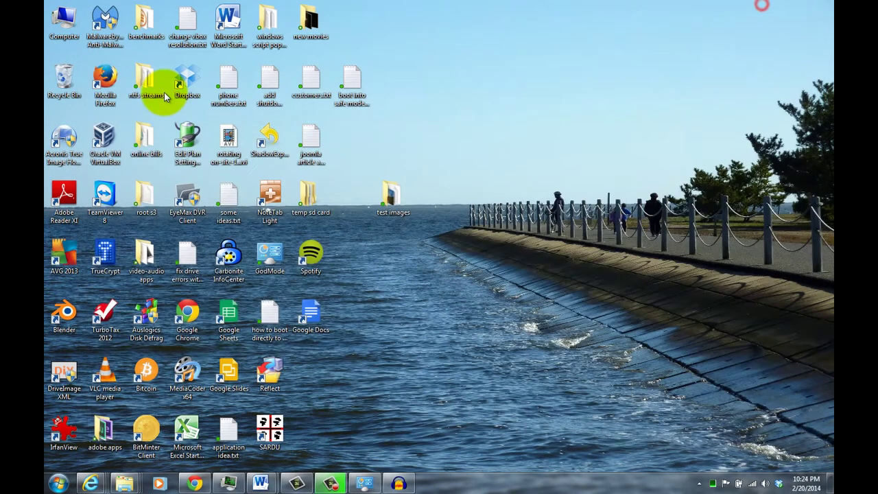
pyautogui.doubleClick(59, 26)
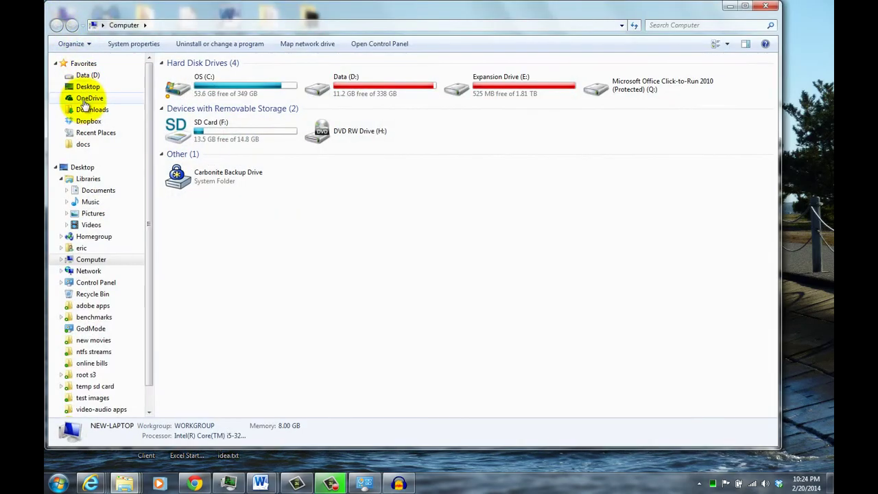
pyautogui.click(82, 110)
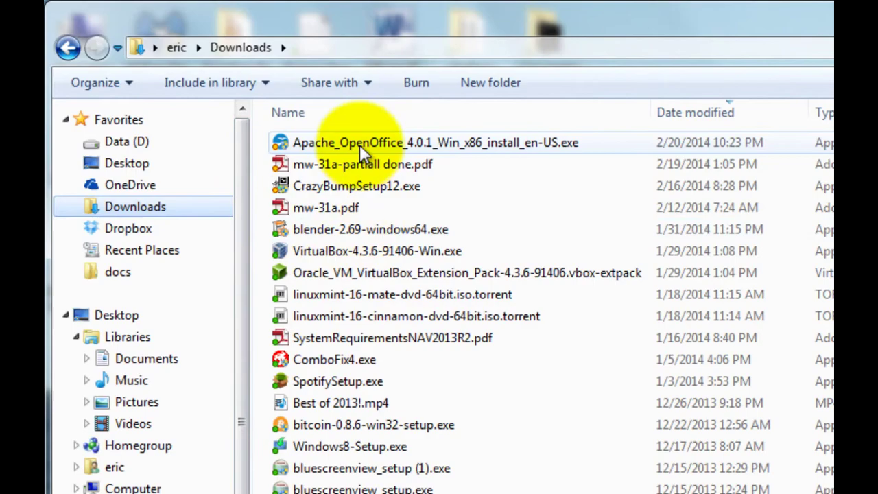
# Step: Run the downloaded installer and unpack its setup files into the default destination folder
pyautogui.doubleClick(359, 145)
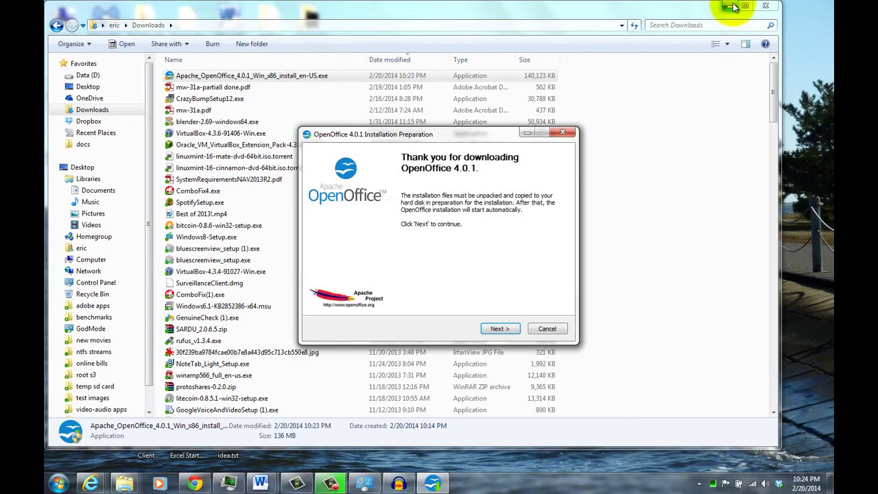
pyautogui.click(731, 7)
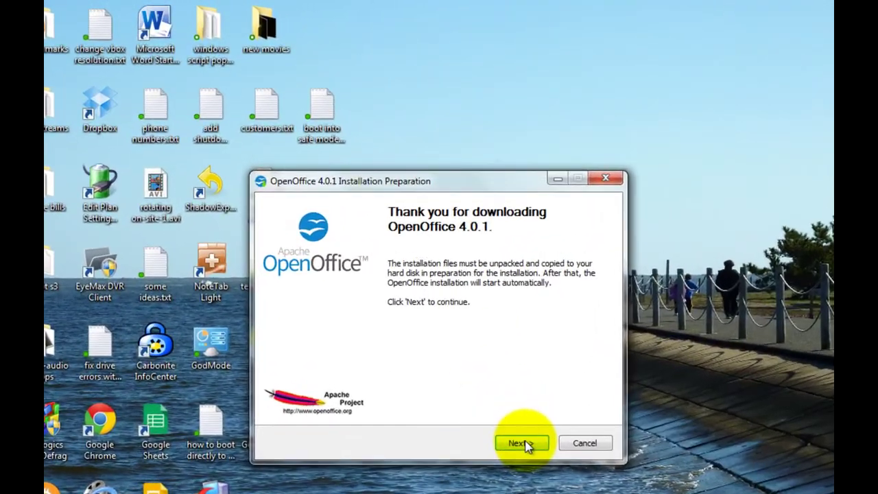
pyautogui.click(522, 443)
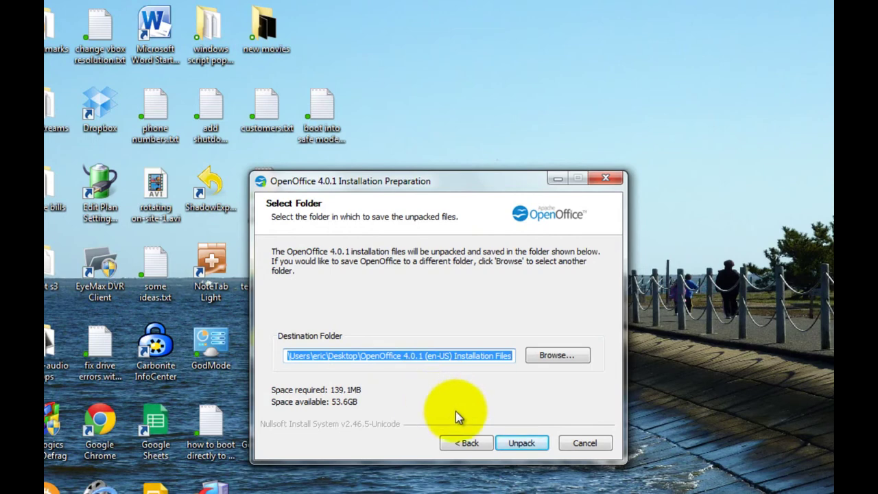
pyautogui.click(519, 443)
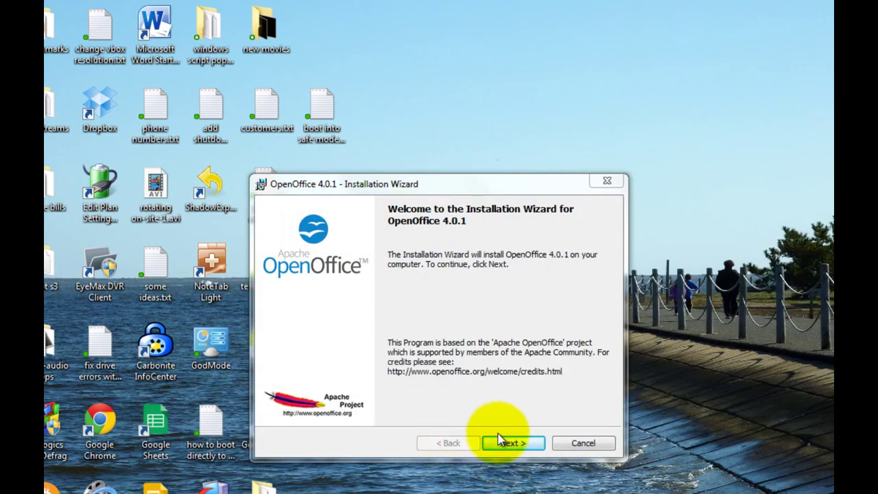
# Step: Install OpenOffice 4.0.1 with Typical setup and a desktop shortcut, then finish the wizard
pyautogui.click(511, 444)
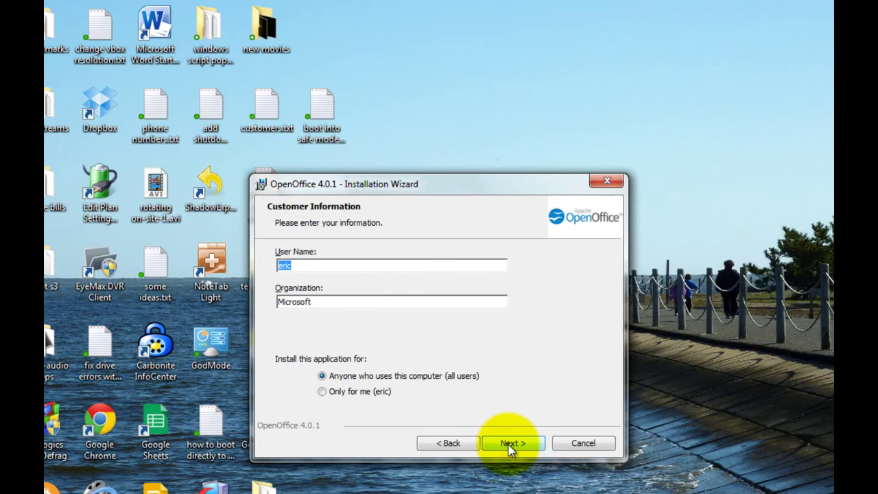
pyautogui.click(511, 444)
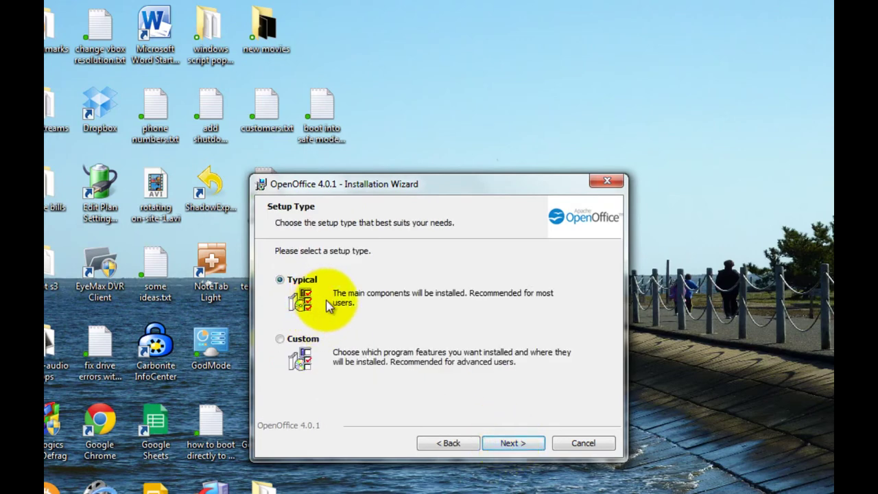
pyautogui.click(524, 444)
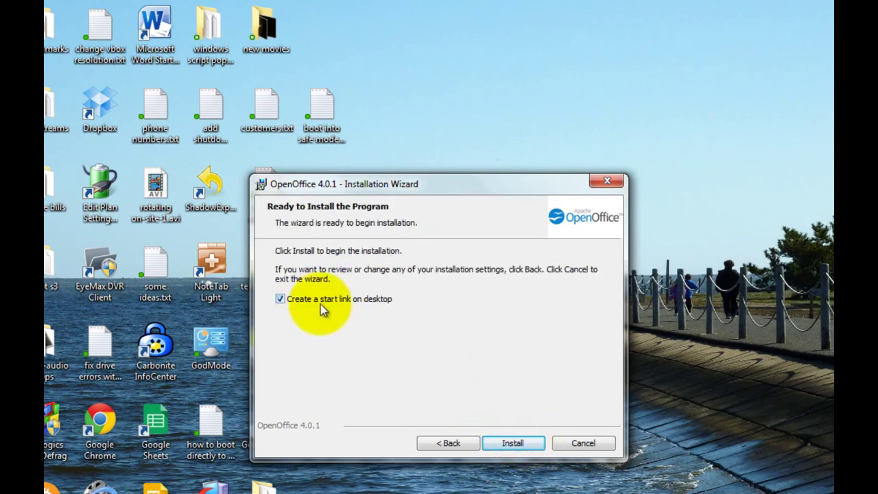
pyautogui.click(509, 444)
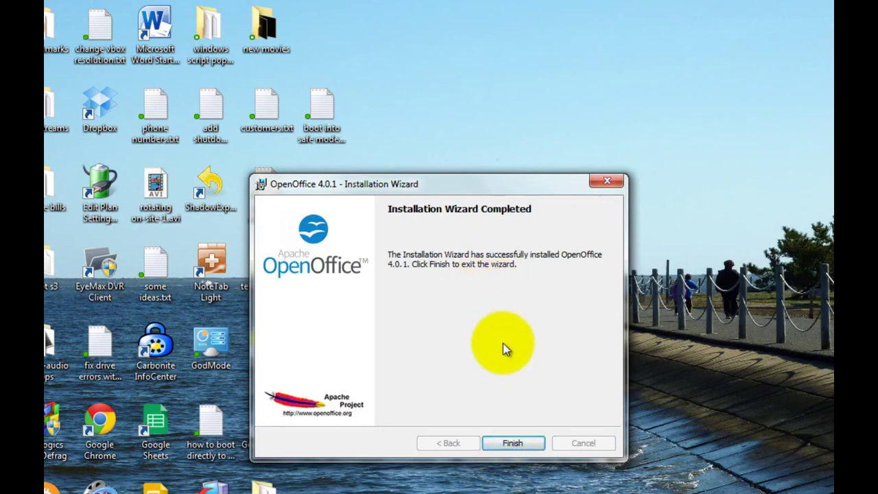
pyautogui.click(512, 443)
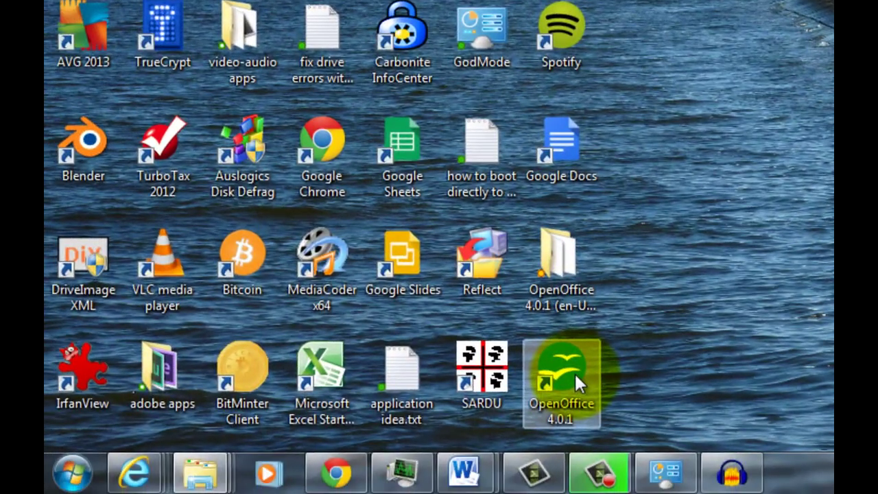
# Step: Launch OpenOffice 4.0.1 from the desktop shortcut and complete the first-run Welcome wizard
pyautogui.doubleClick(574, 372)
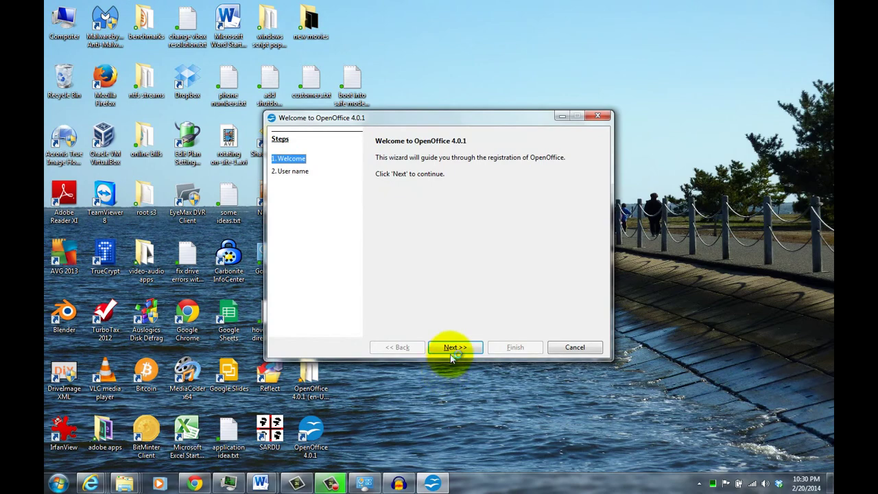
pyautogui.click(453, 349)
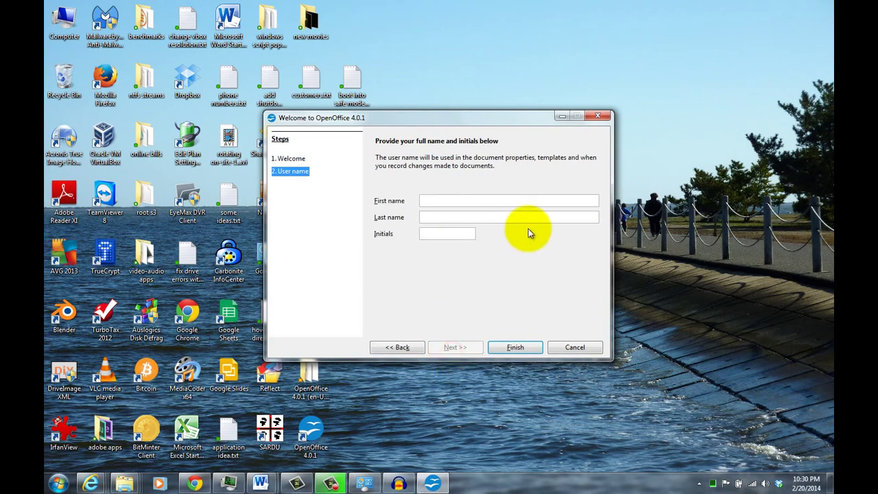
pyautogui.click(507, 348)
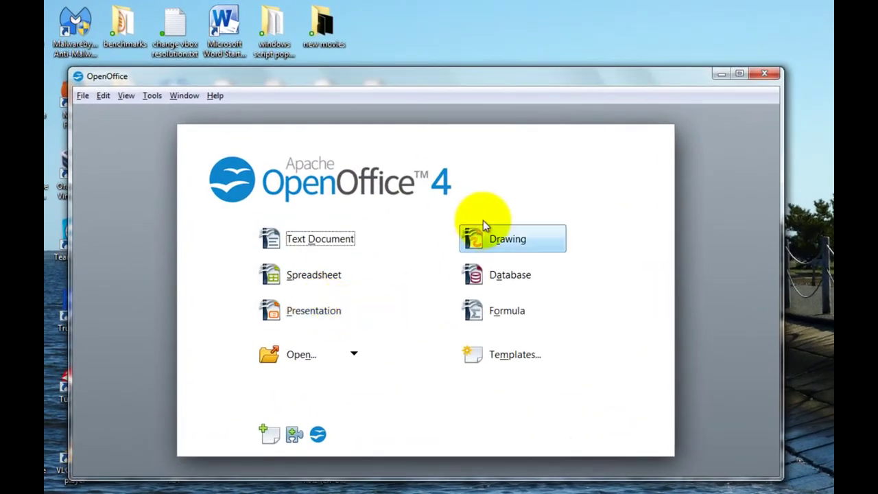
# Step: Create a new Text Document and enlarge the Writer window by dragging its corner
pyautogui.click(317, 243)
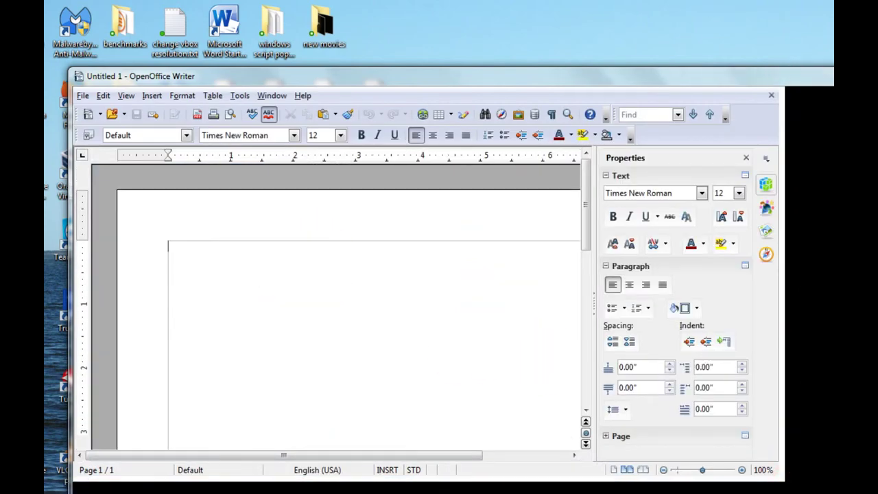
pyautogui.moveTo(796, 484); pyautogui.dragTo(831, 491)
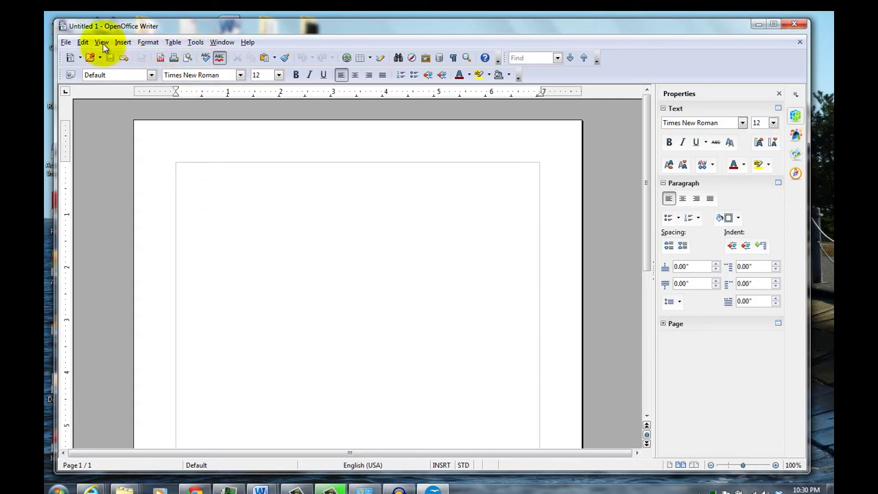
# Step: In Options > Load/Save > General, always save text documents as Microsoft Word 97/2000/XP
pyautogui.click(83, 42)
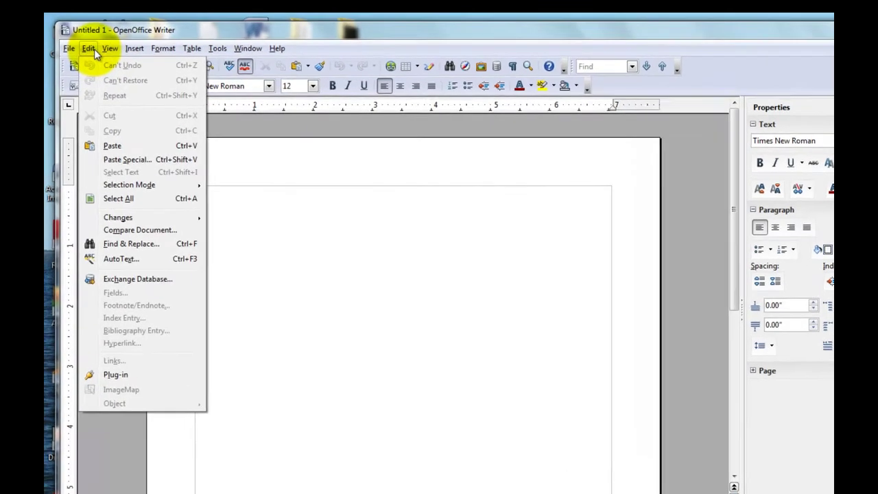
pyautogui.moveTo(195, 43)
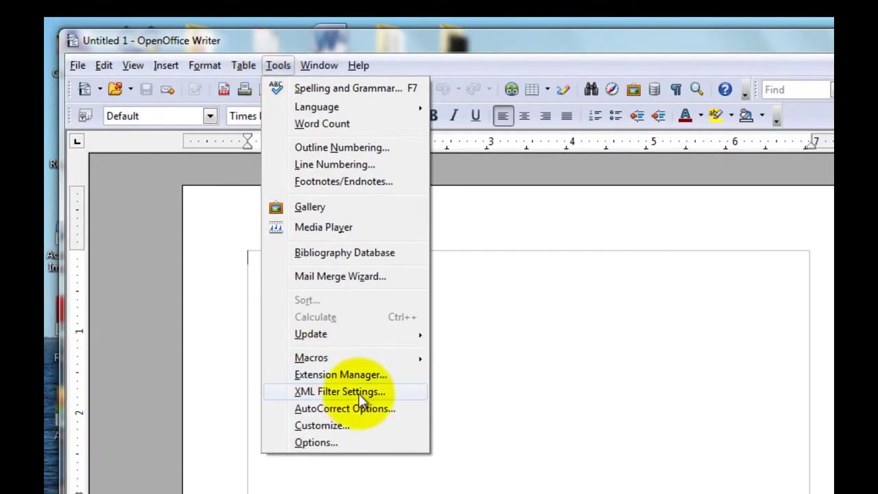
pyautogui.click(320, 444)
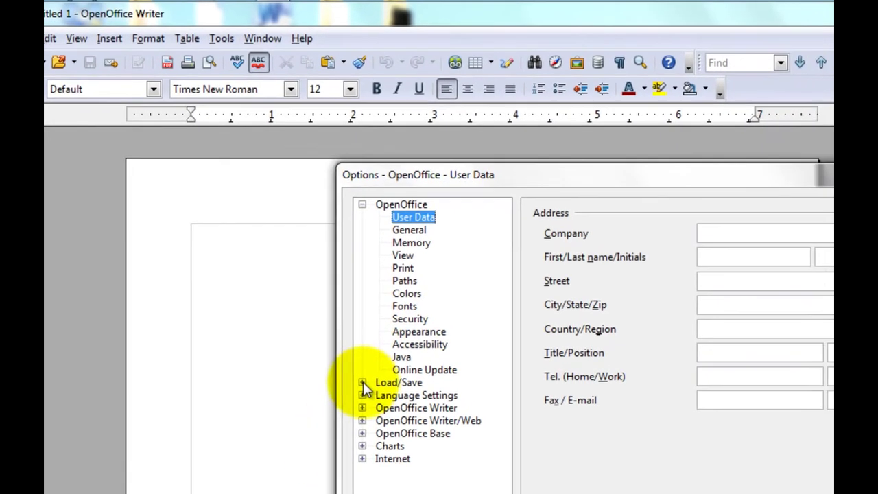
pyautogui.click(362, 383)
pyautogui.click(398, 393)
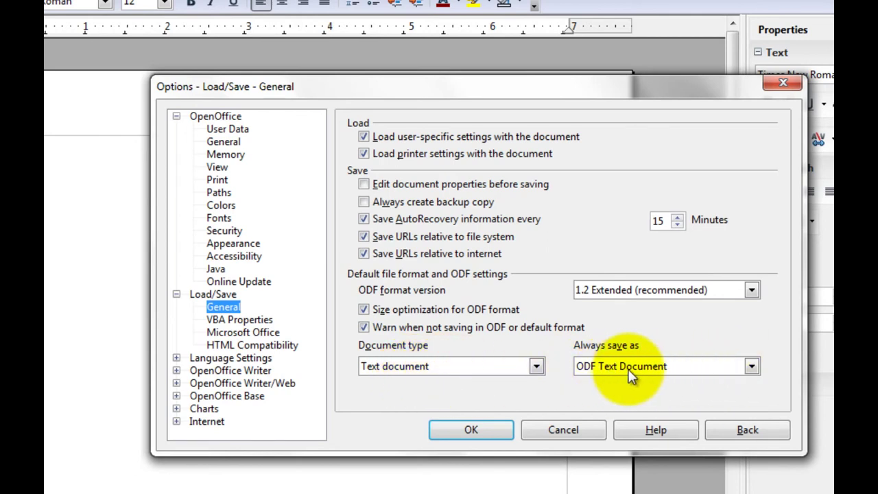
pyautogui.click(751, 366)
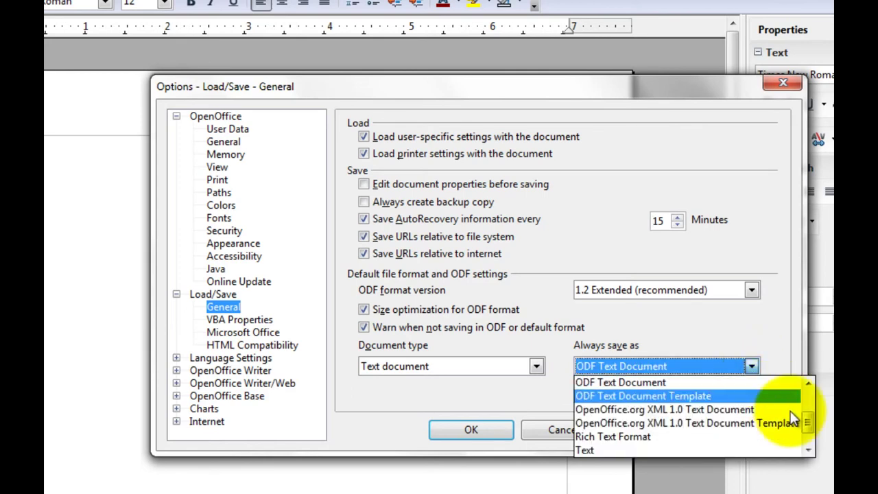
pyautogui.scroll(1, 809, 422)
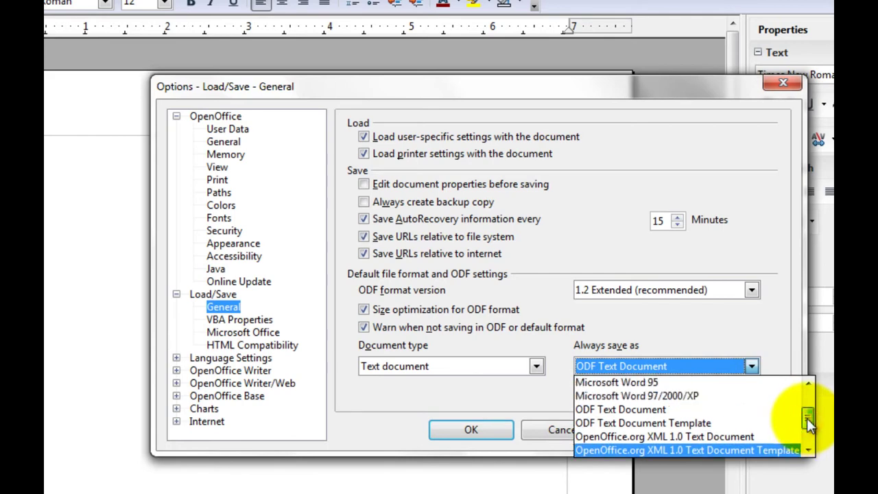
pyautogui.click(669, 396)
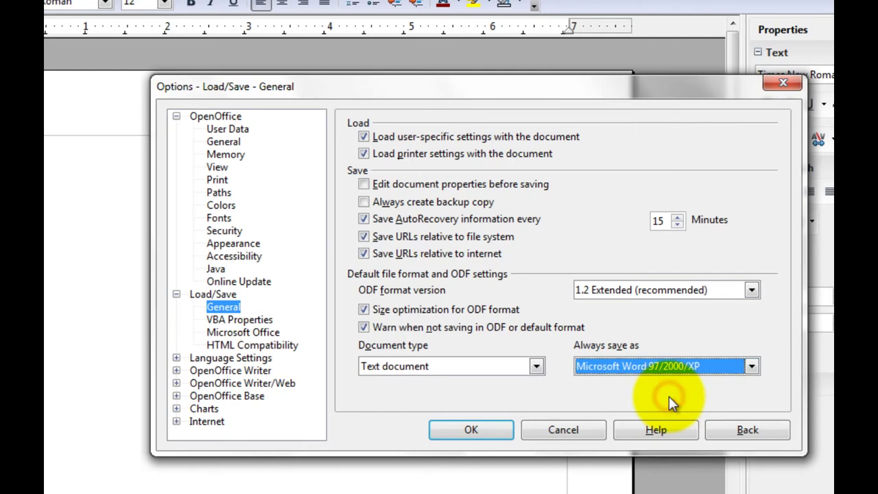
# Step: Set Spreadsheet documents to always save as Microsoft Excel 97/2000/XP
pyautogui.click(537, 367)
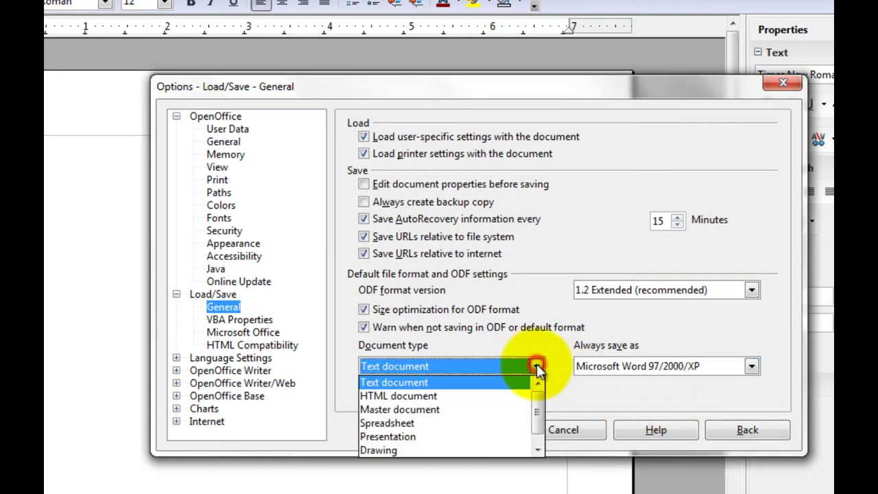
pyautogui.click(502, 423)
pyautogui.click(752, 366)
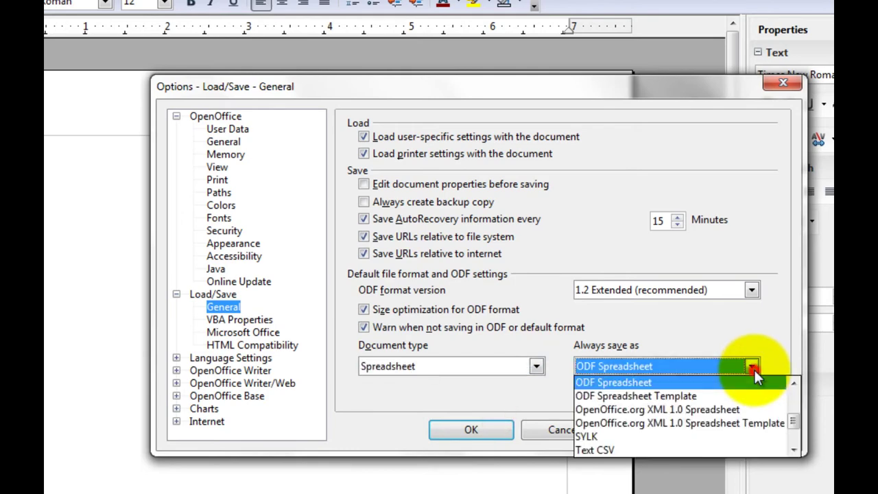
pyautogui.scroll(1, 794, 425)
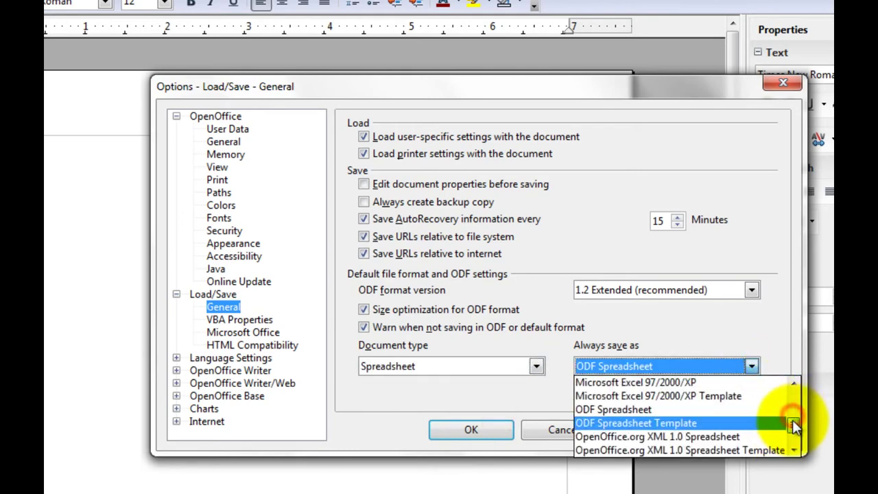
pyautogui.scroll(-1, 793, 423)
pyautogui.scroll(4, 793, 415)
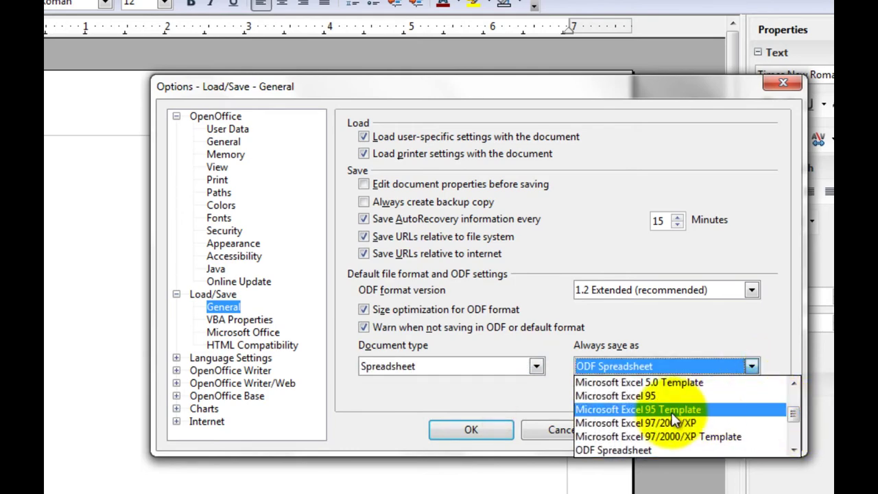
pyautogui.click(668, 424)
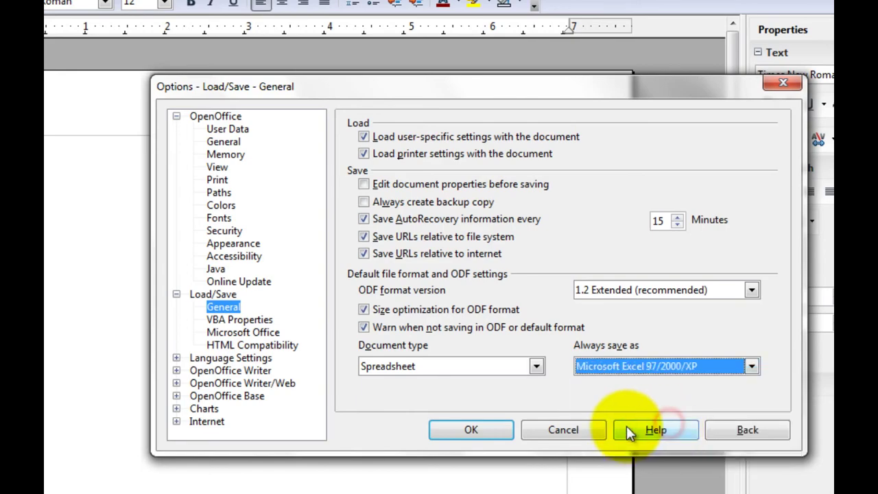
# Step: Apply the new save options and type 'Test' at the top of the blank page
pyautogui.click(470, 430)
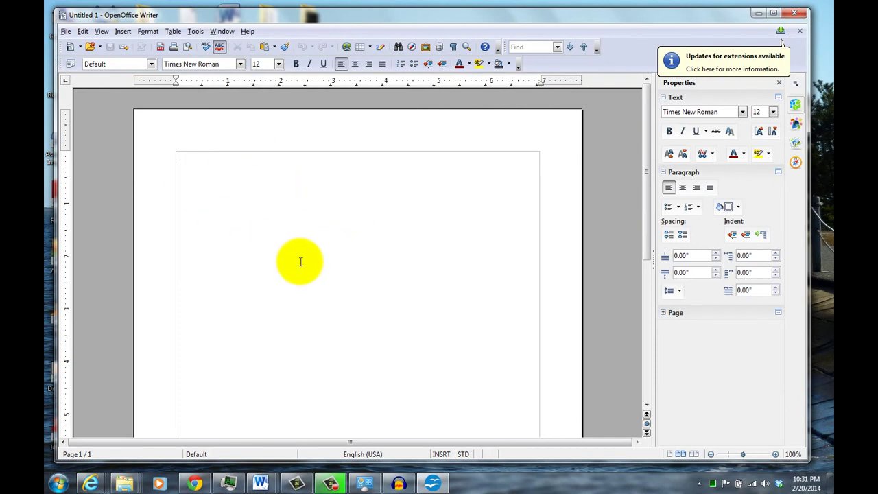
pyautogui.click(280, 207)
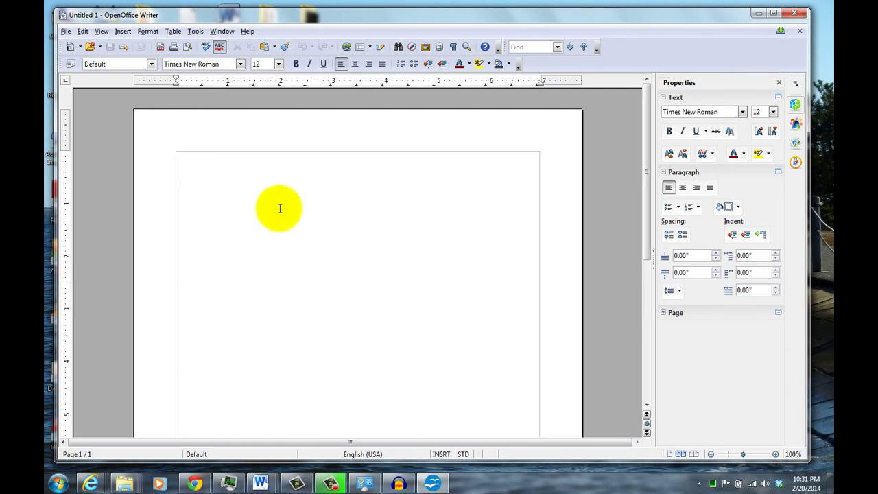
pyautogui.write('Test')
# Step: Check the font and size lists, keeping Times New Roman at size 12
pyautogui.click(241, 64)
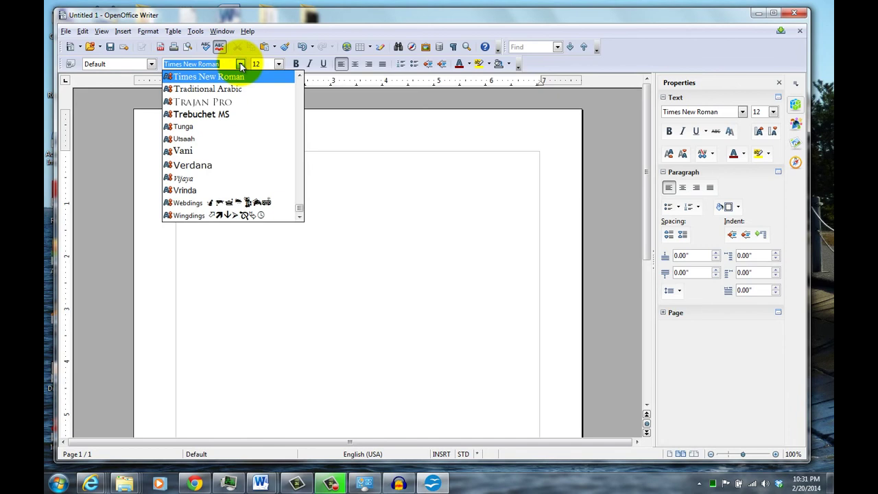
pyautogui.click(240, 64)
pyautogui.click(278, 64)
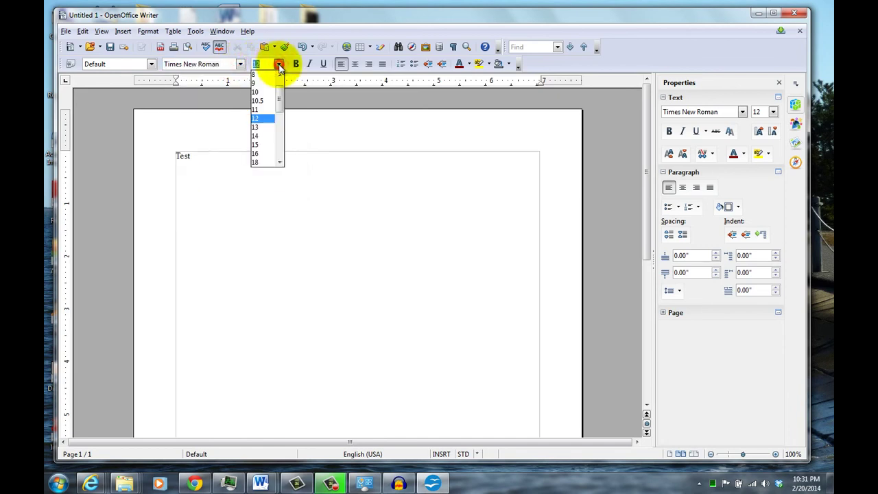
pyautogui.click(278, 64)
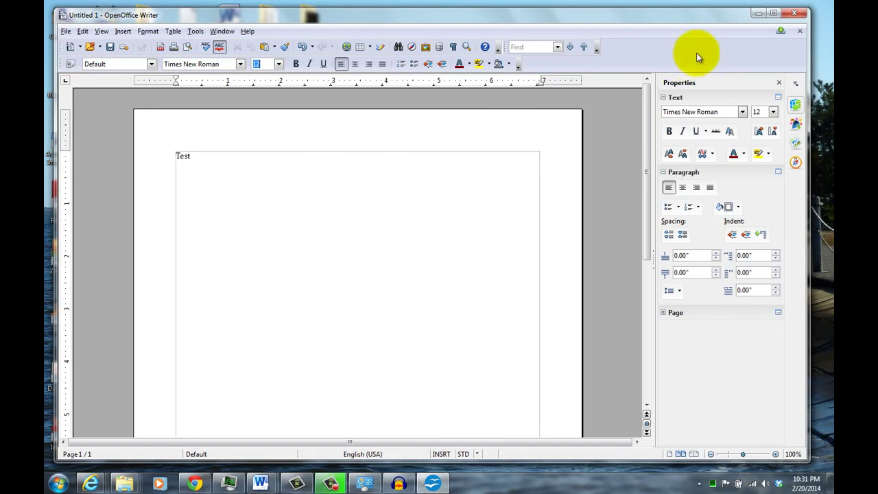
# Step: Close the Untitled 1 test document in Writer, discarding its unsaved text
pyautogui.click(795, 17)
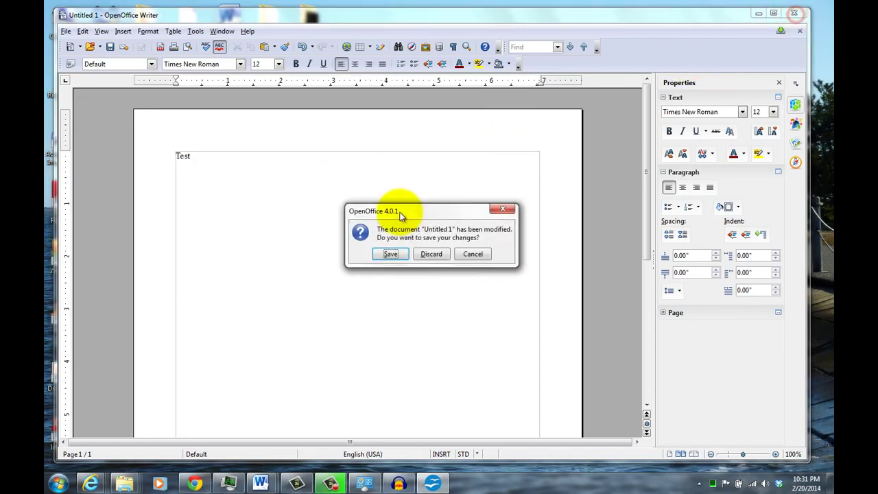
pyautogui.click(424, 255)
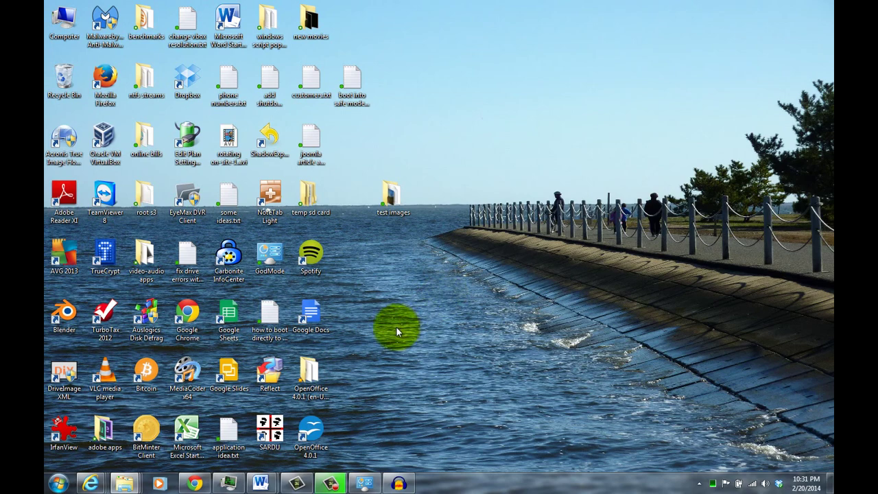